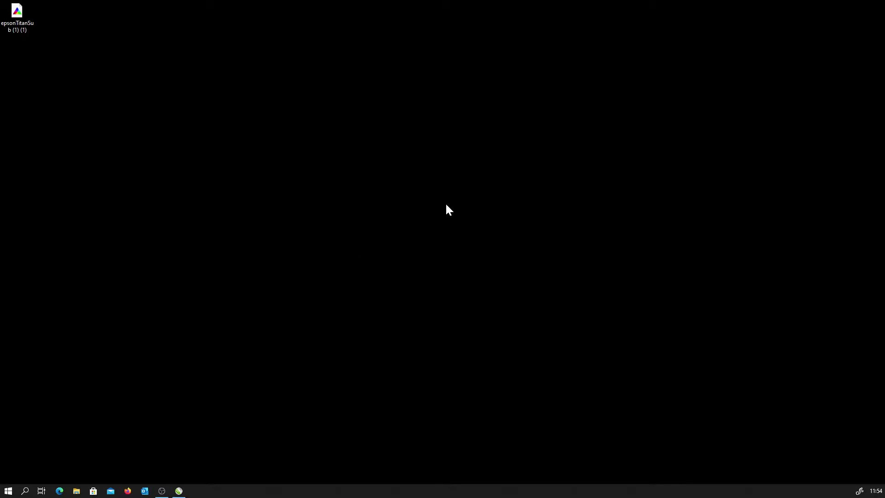
Step: Select and copy the epsonTitanSub (1) (1) profile file on the desktop
left_click(20, 21)
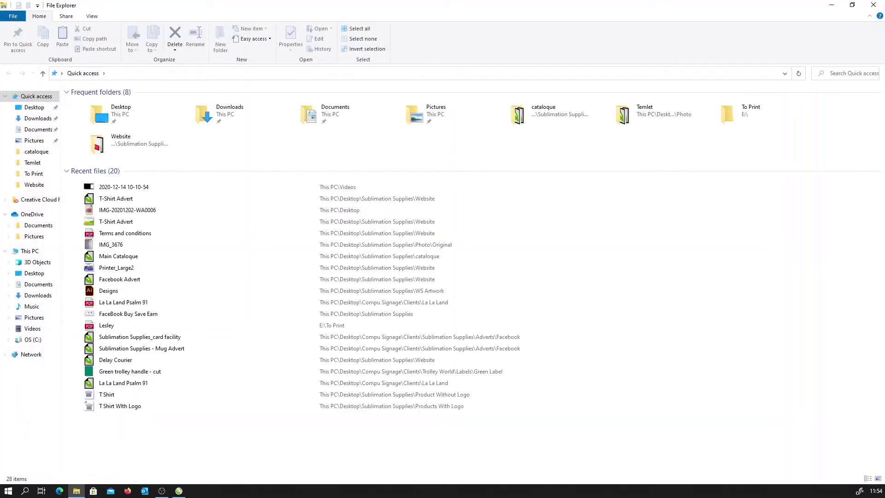
Step: Browse from the C: drive into the Windows\System32 folder
left_click(32, 339)
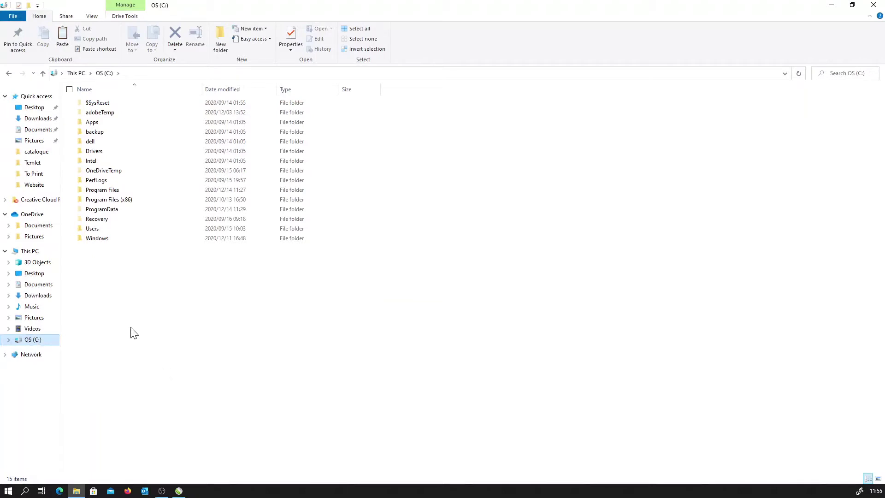
double_click(103, 239)
scroll(185, 179, "down", 11)
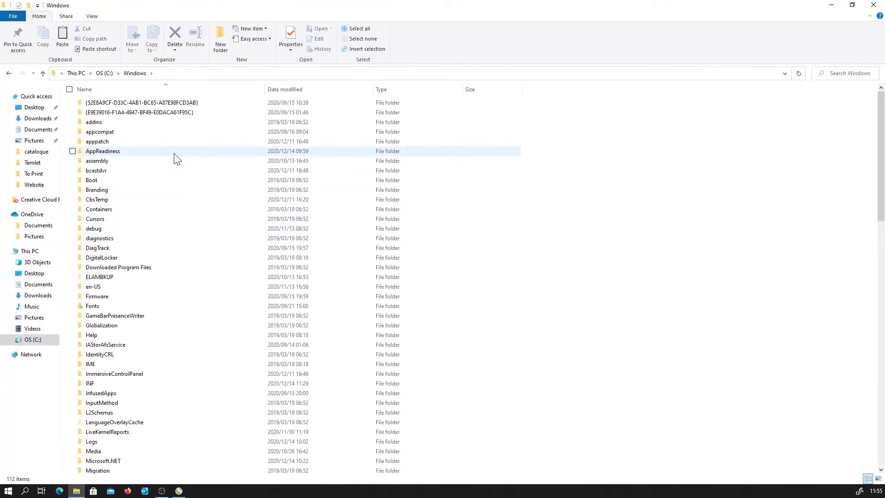
scroll(184, 181, "down", 2)
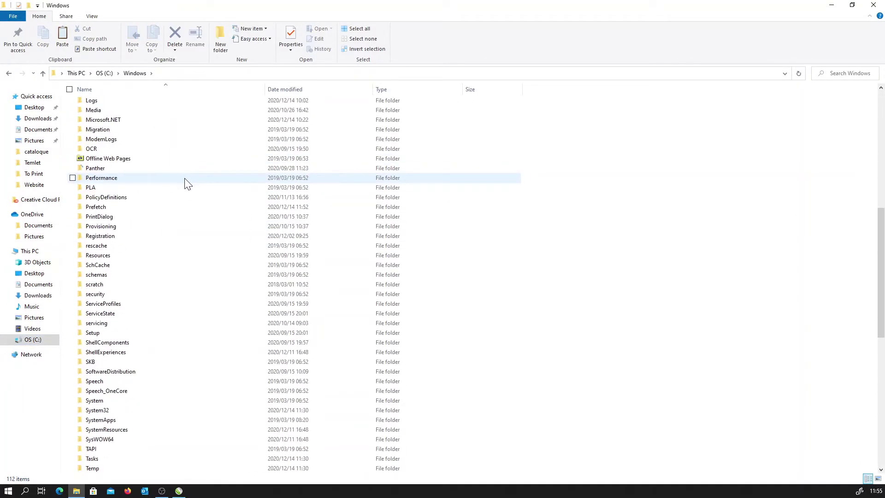
left_click(122, 386)
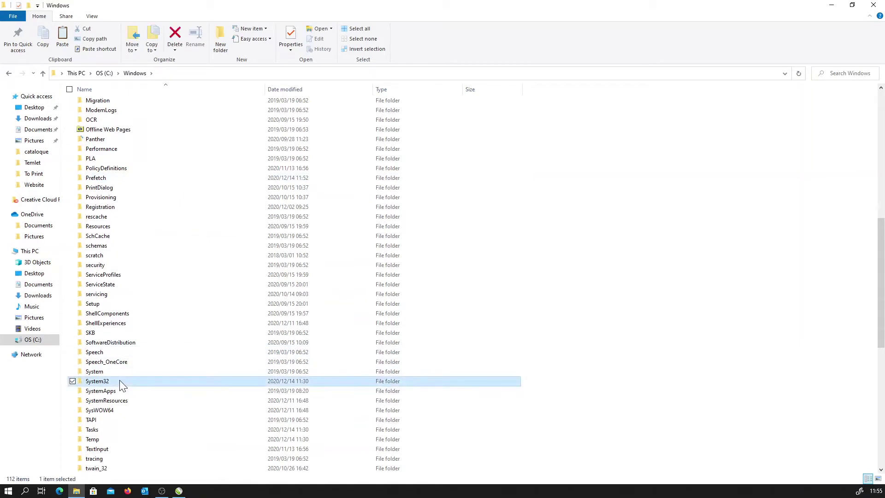
double_click(120, 380)
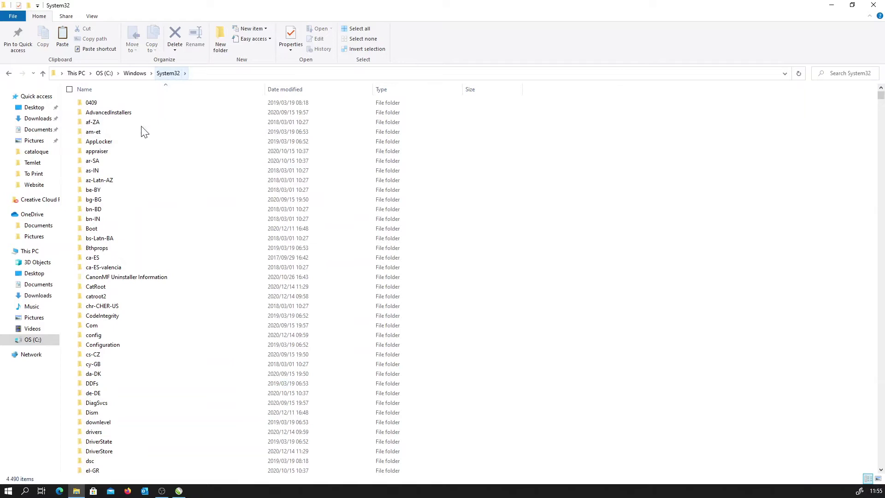
Step: Go through spool and drivers into the color profiles folder
scroll(152, 221, "down", 11)
scroll(164, 243, "down", 20)
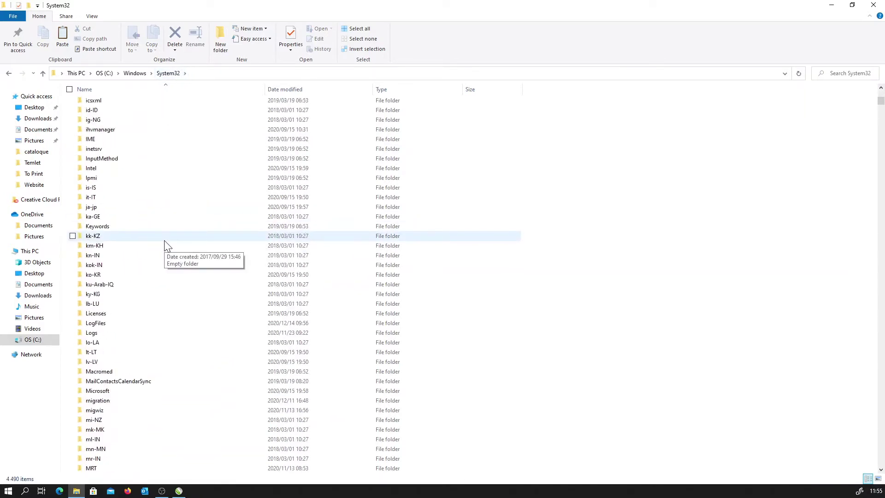
scroll(164, 244, "down", 11)
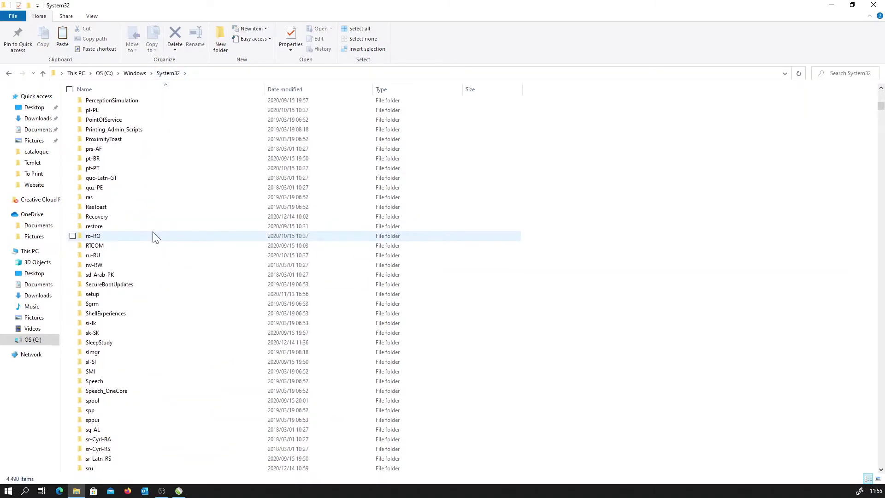
left_click(106, 404)
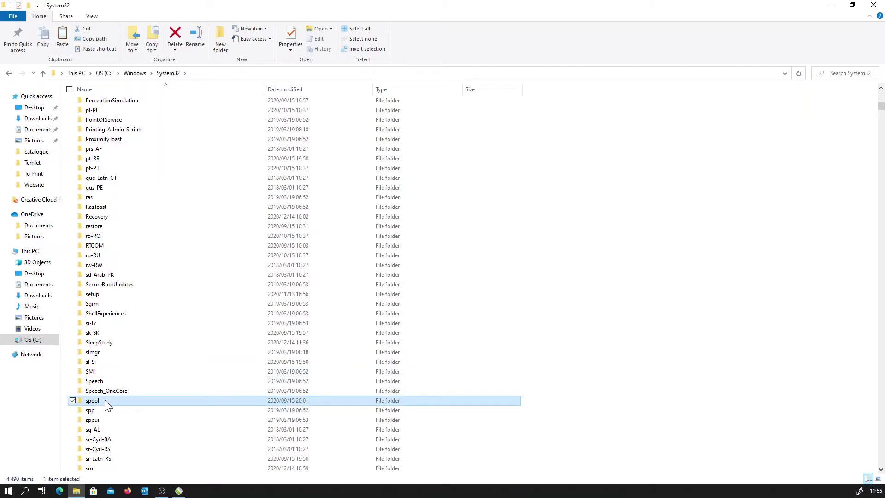
double_click(106, 403)
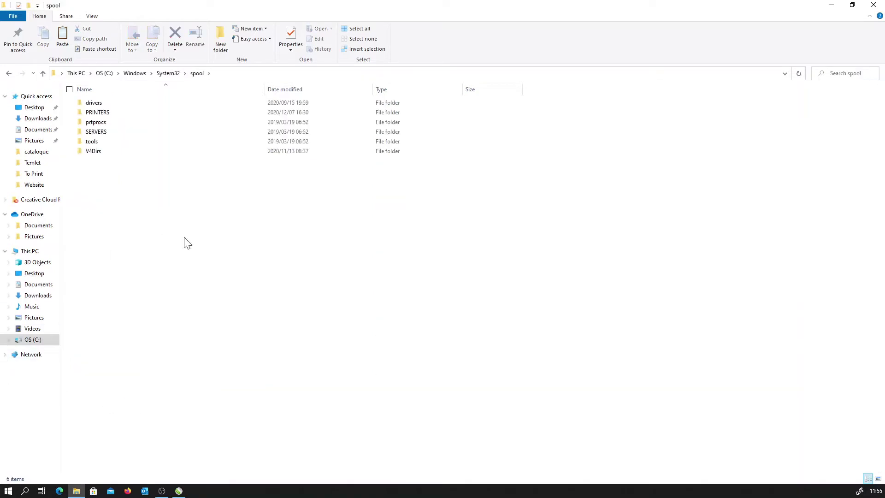
left_click(98, 106)
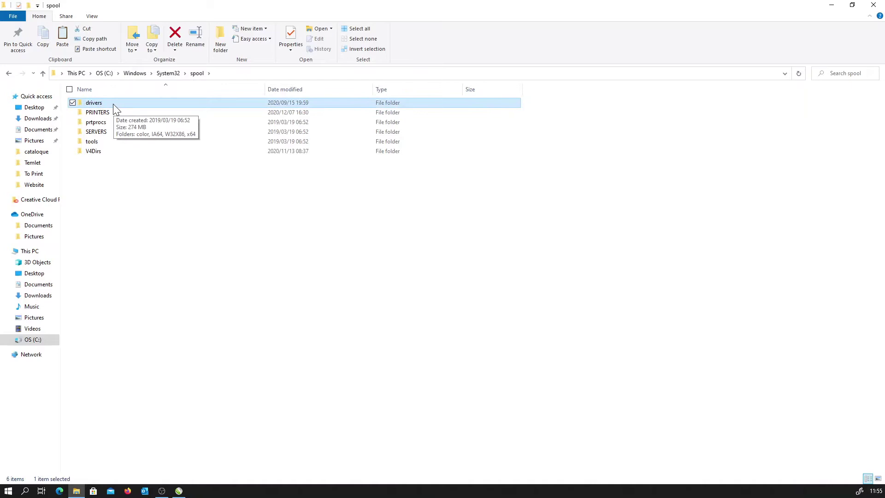
double_click(114, 105)
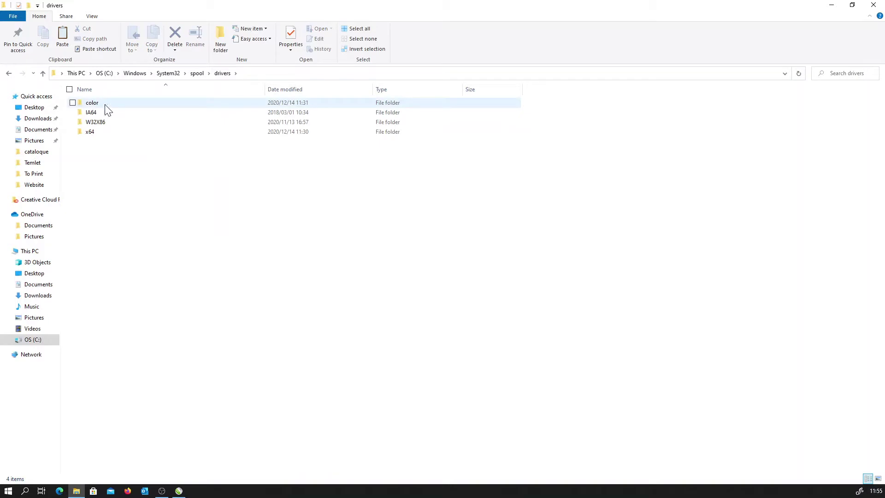
left_click(85, 106)
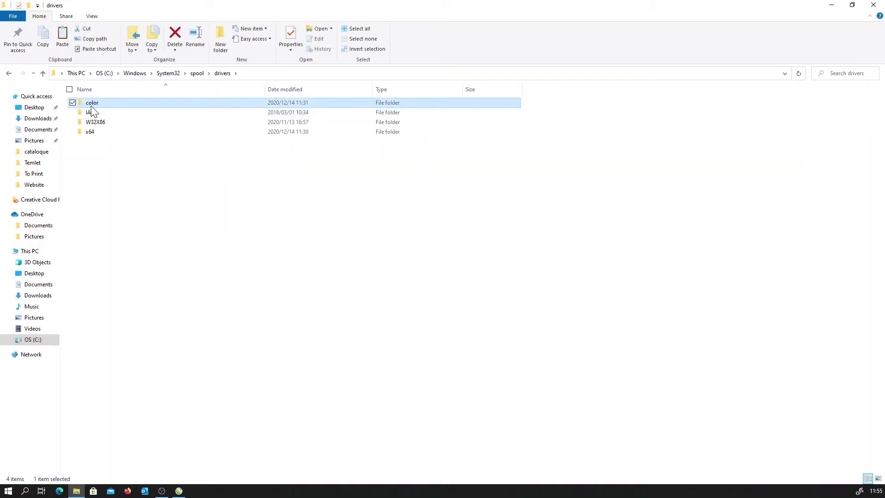
double_click(84, 106)
Step: Paste the copied epsonTitanSub (1) (1) ICC profile into the color folder
right_click(186, 326)
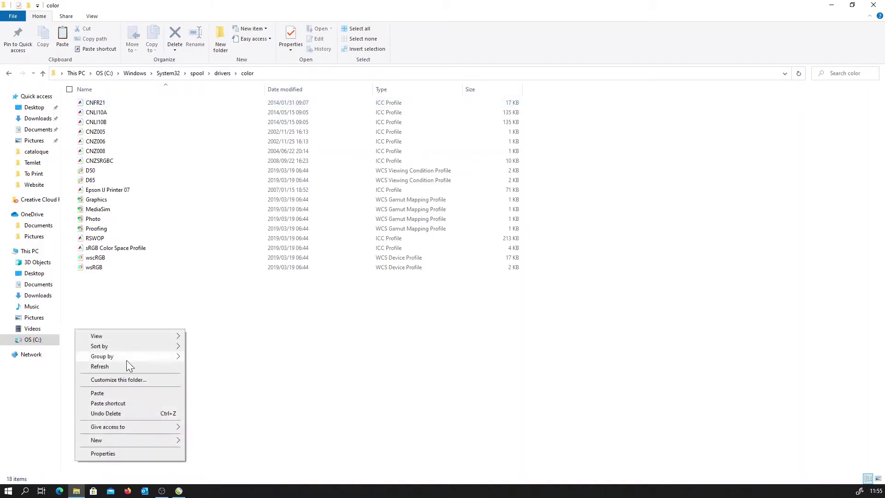
left_click(117, 393)
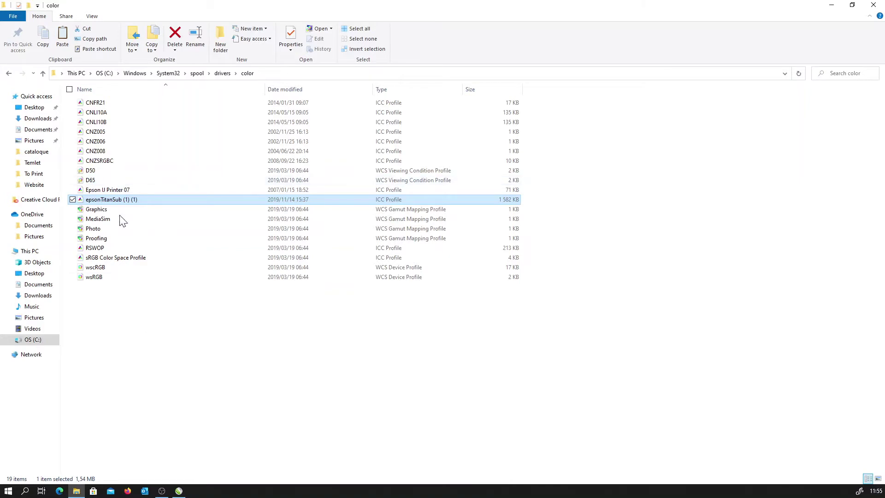
Step: Open Printing preferences for the EPSON L120 Series from Printers & scanners
left_click(26, 491)
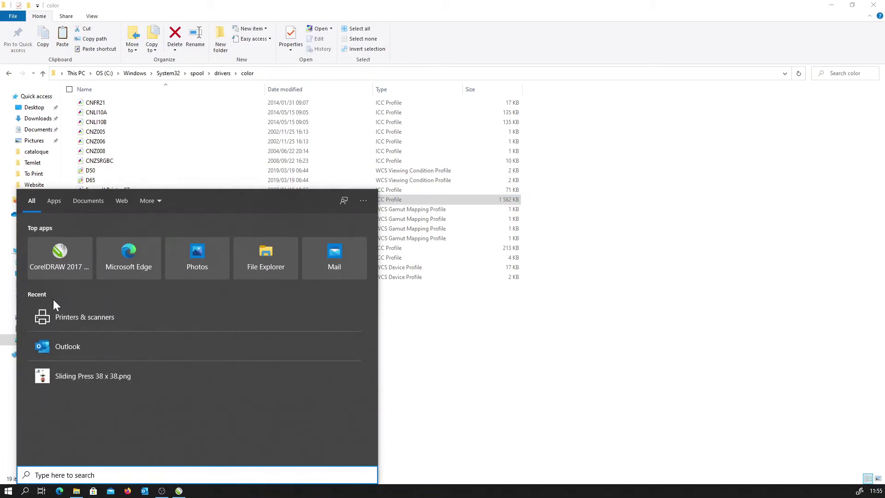
left_click(56, 323)
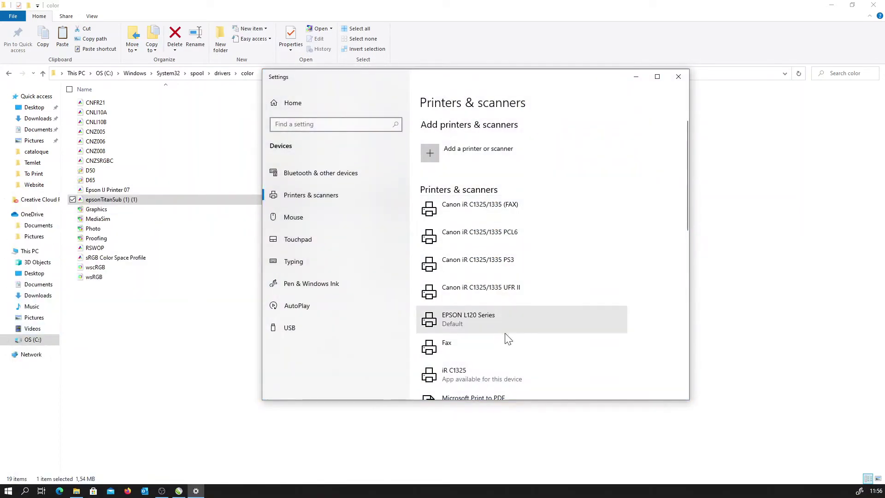
left_click(491, 325)
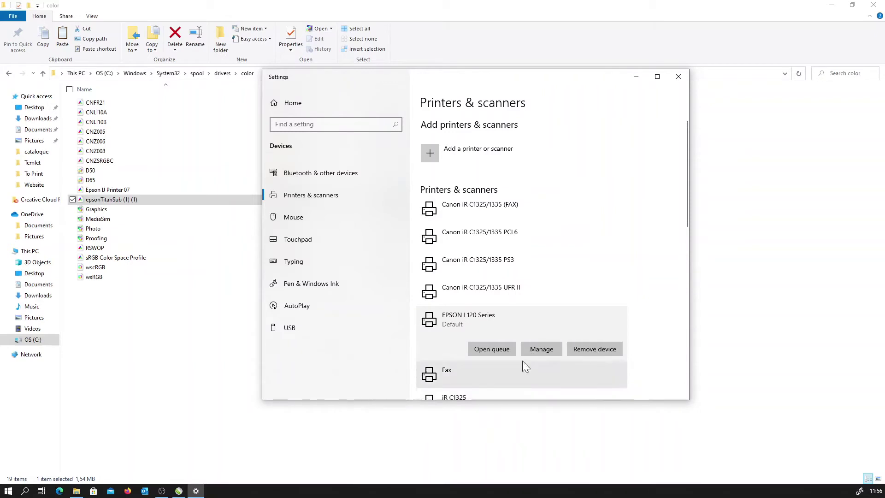
left_click(541, 348)
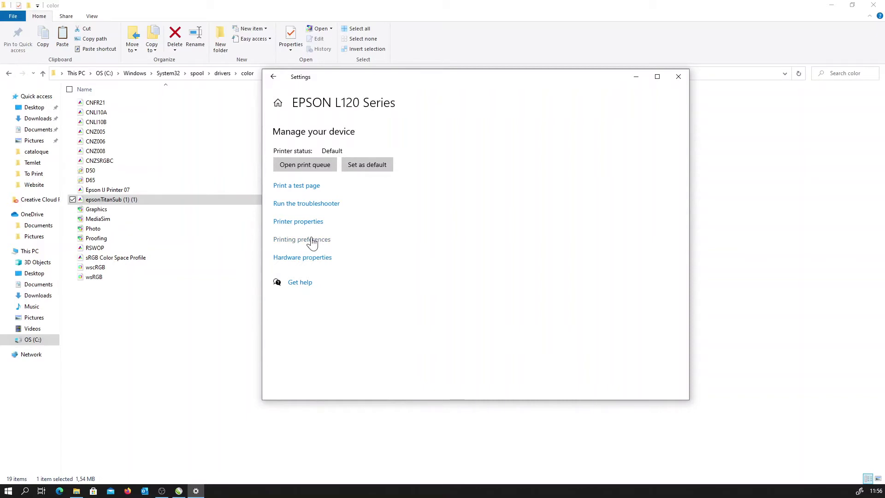
left_click(312, 241)
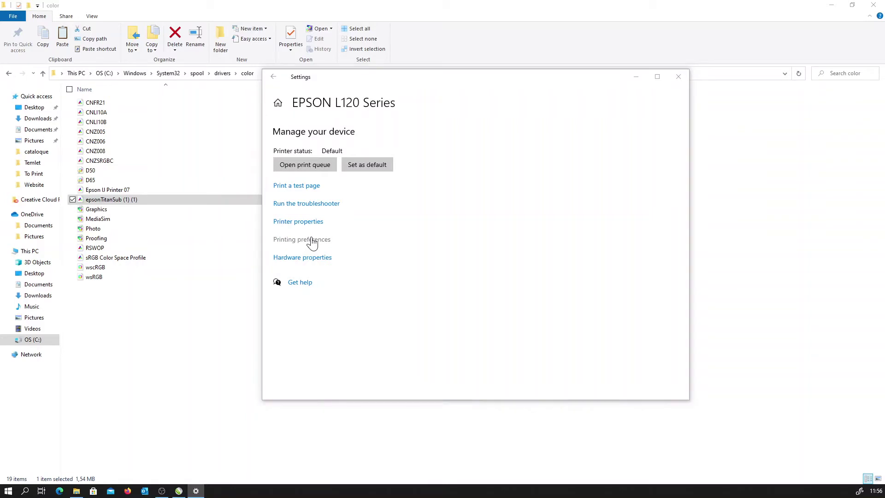
left_click_drag(405, 241, 507, 113)
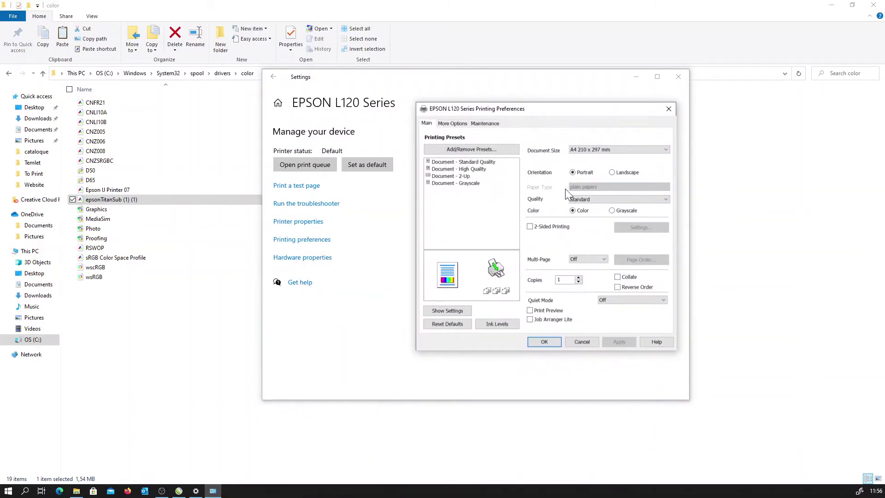
Step: Set print quality to High, turn off High Speed, and choose Custom colour correction
left_click(573, 200)
left_click(576, 212)
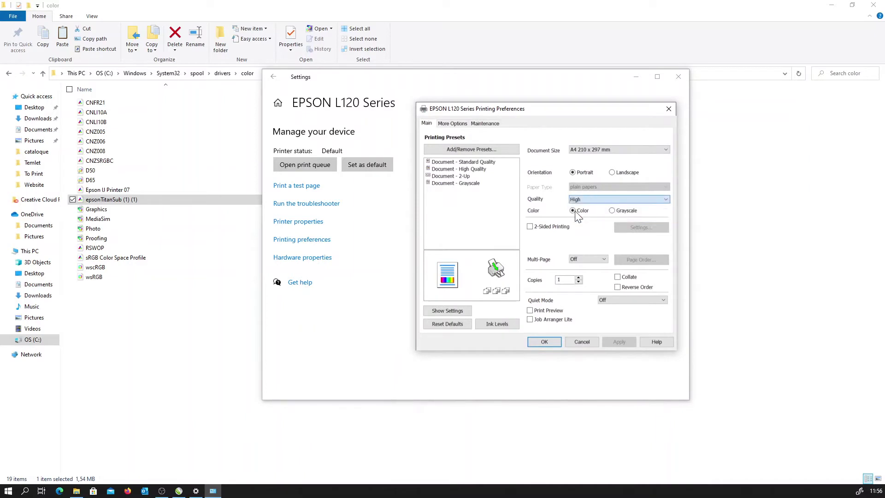
left_click(453, 124)
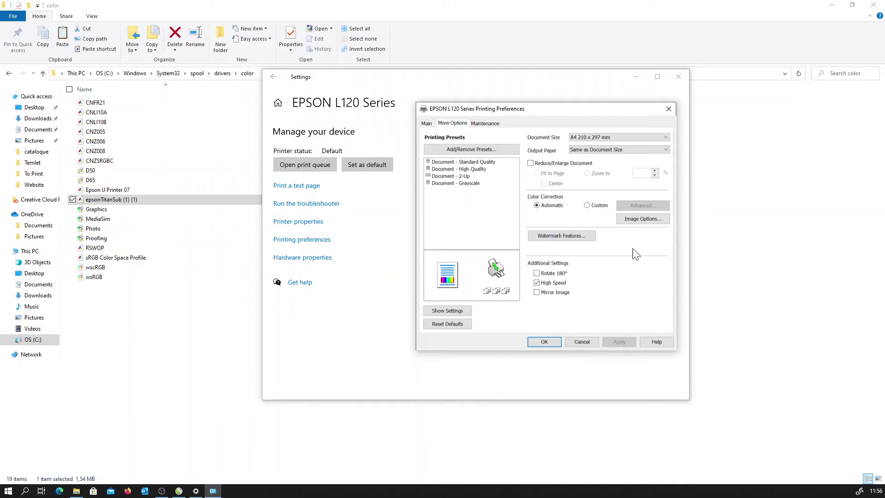
left_click(547, 283)
left_click(598, 208)
Step: Choose No Color Adjustment in the advanced colour settings and save the printing preferences
left_click(624, 205)
left_click_drag(538, 126, 416, 95)
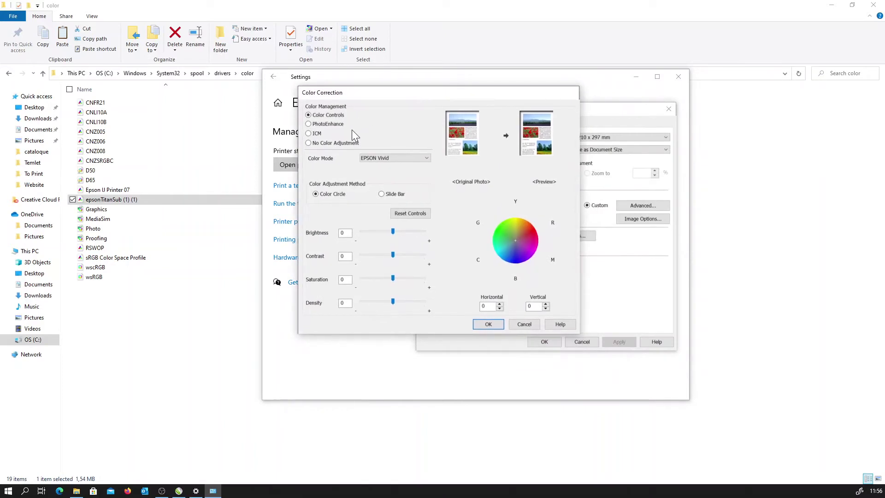
left_click(326, 144)
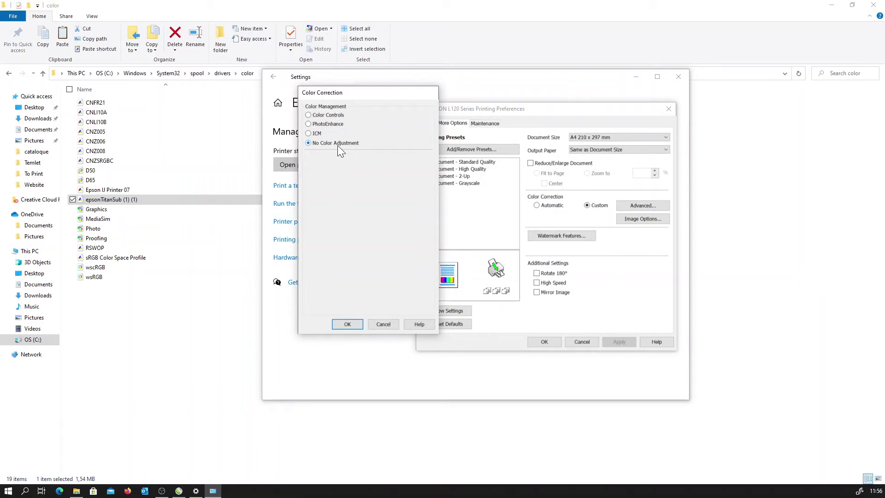
left_click(354, 326)
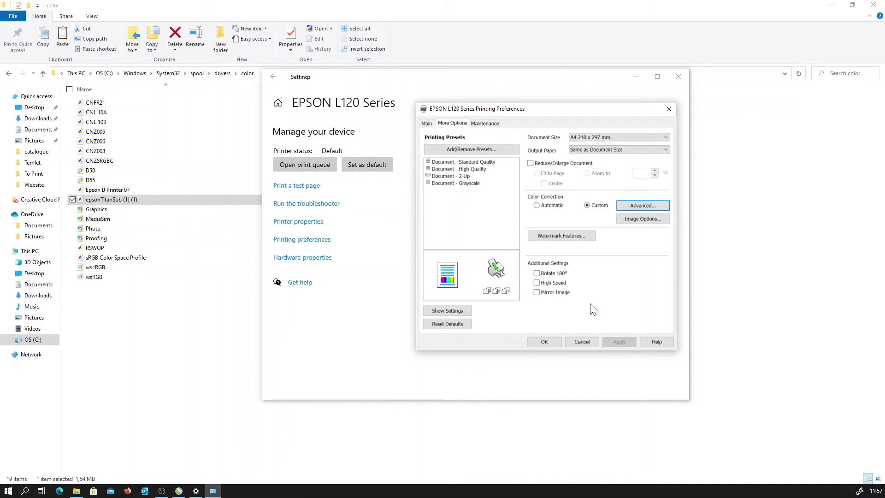
left_click(546, 342)
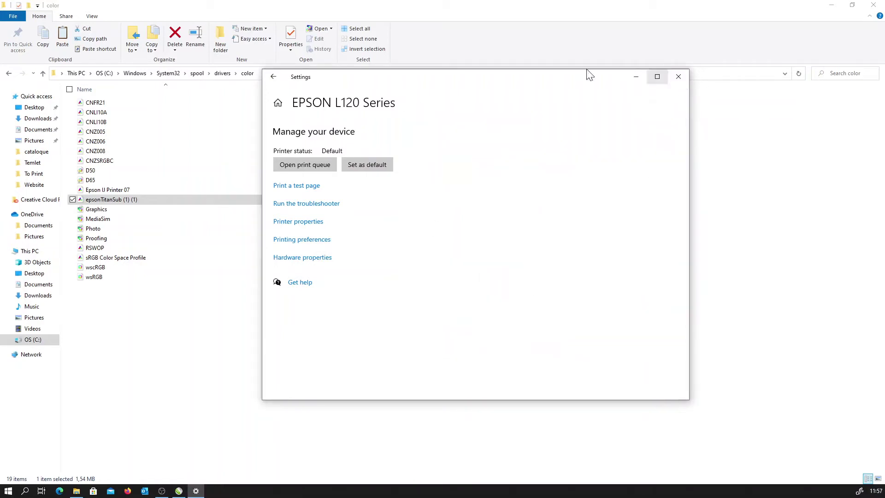
Step: Open Color Management from the Color Management tab of the EPSON L120 printer properties
left_click(310, 226)
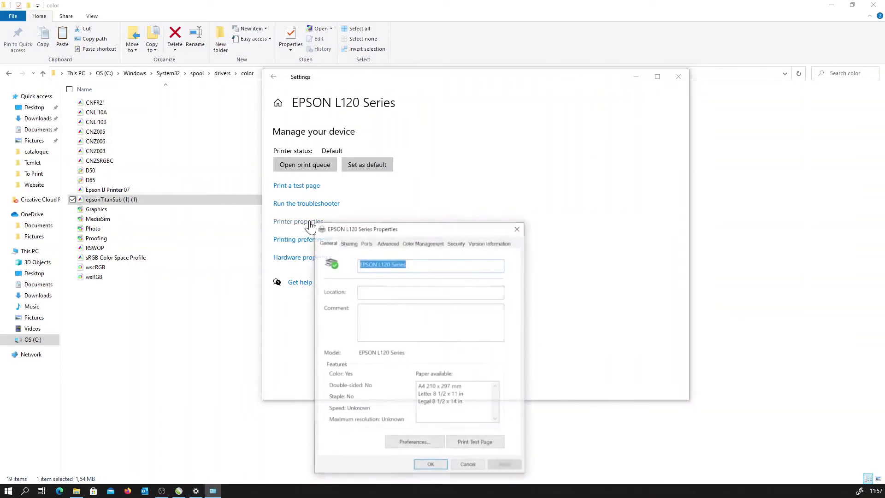
left_click_drag(361, 224, 493, 140)
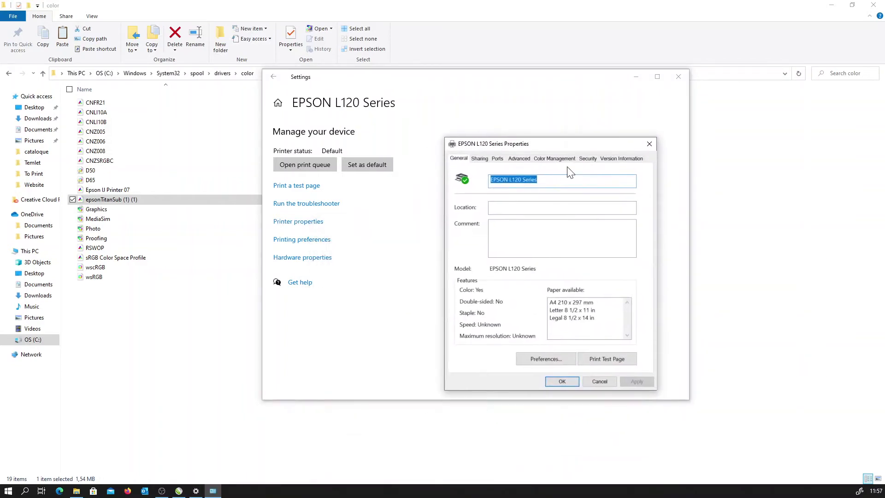
left_click(567, 161)
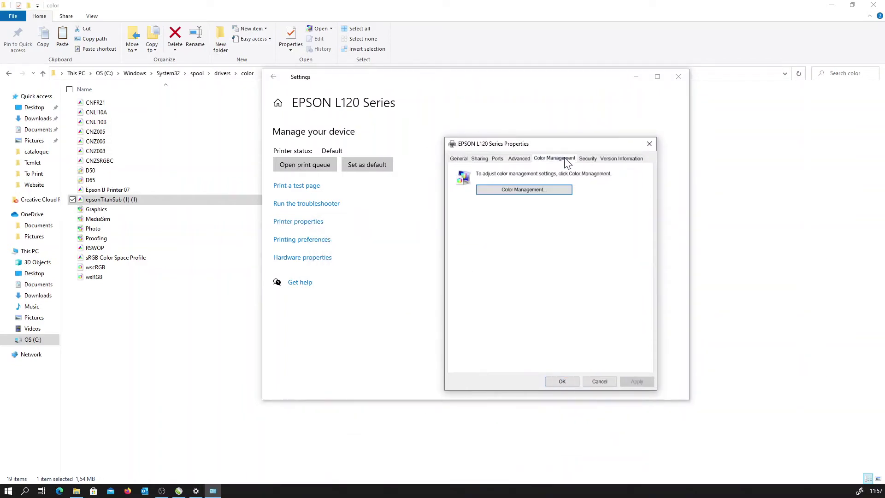
left_click(505, 189)
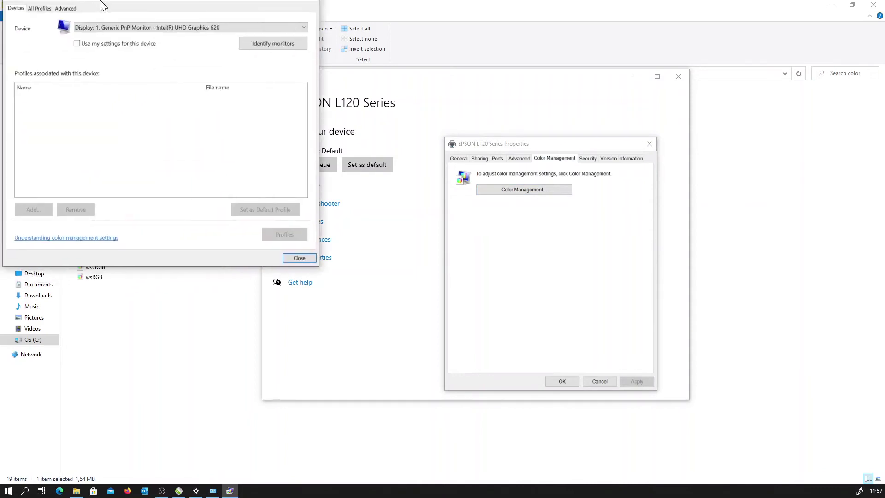
Step: Select the EPSON L120 Series device with my own settings and Manual profile selection, then Add
left_click_drag(103, 4, 252, 87)
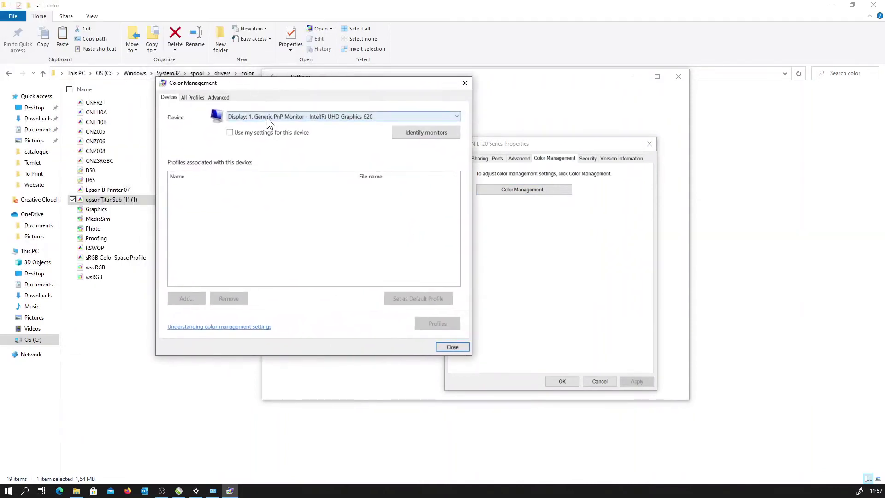
left_click(231, 119)
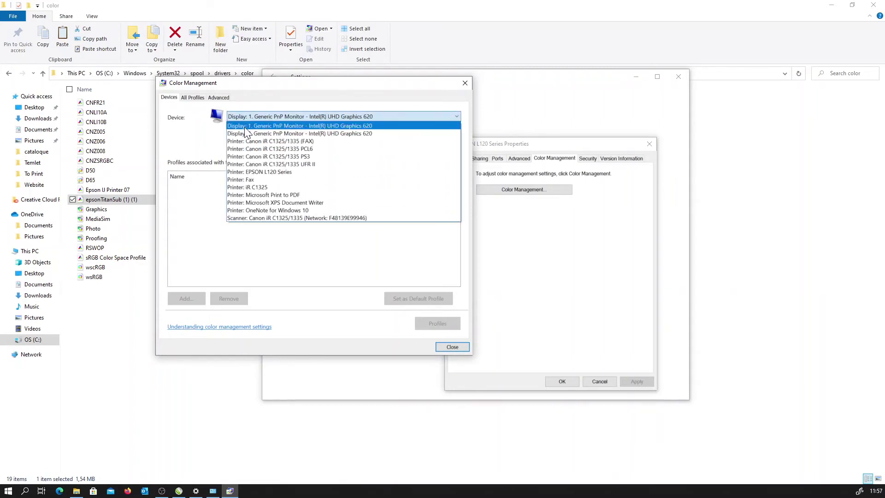
left_click(255, 170)
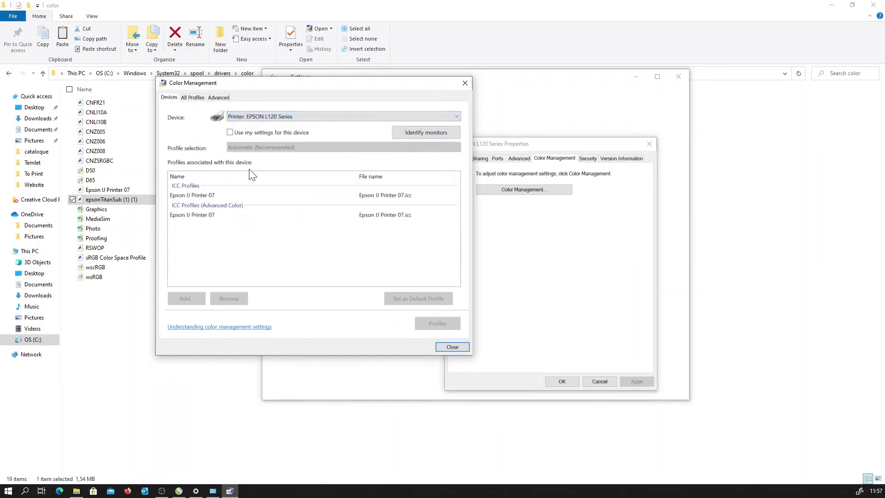
left_click(231, 134)
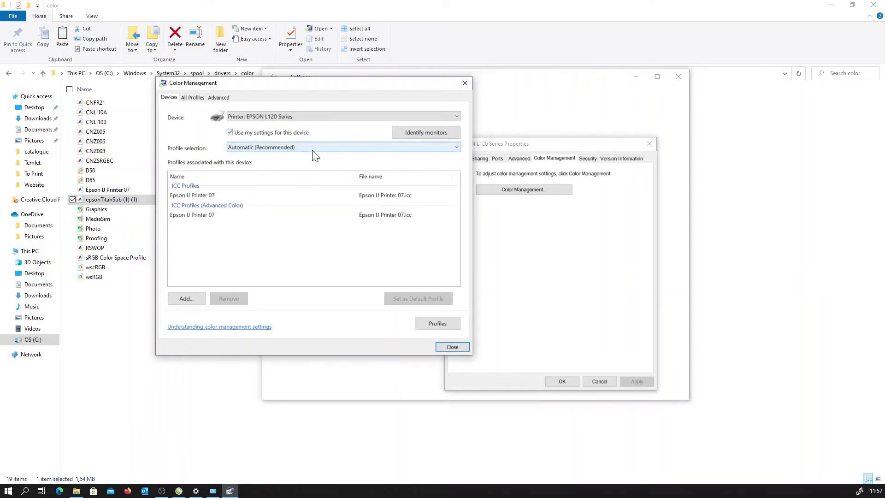
left_click(314, 152)
left_click(254, 165)
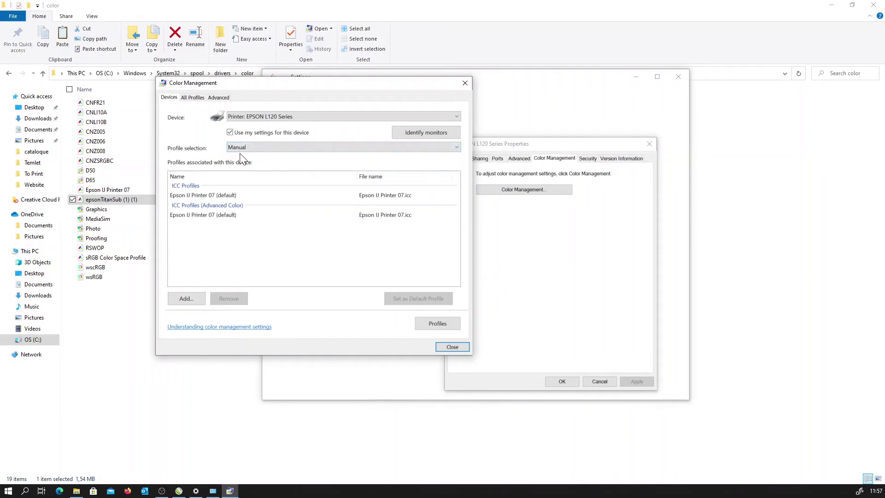
left_click(192, 296)
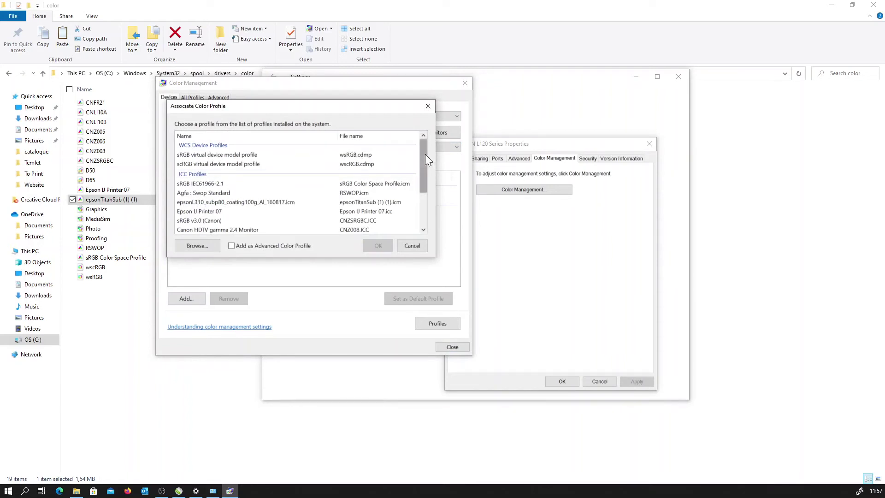
Step: Add epsonL310_subp80_coating100g_AI_160817.icm to the EPSON L120 and set it as default
left_click_drag(425, 154, 425, 162)
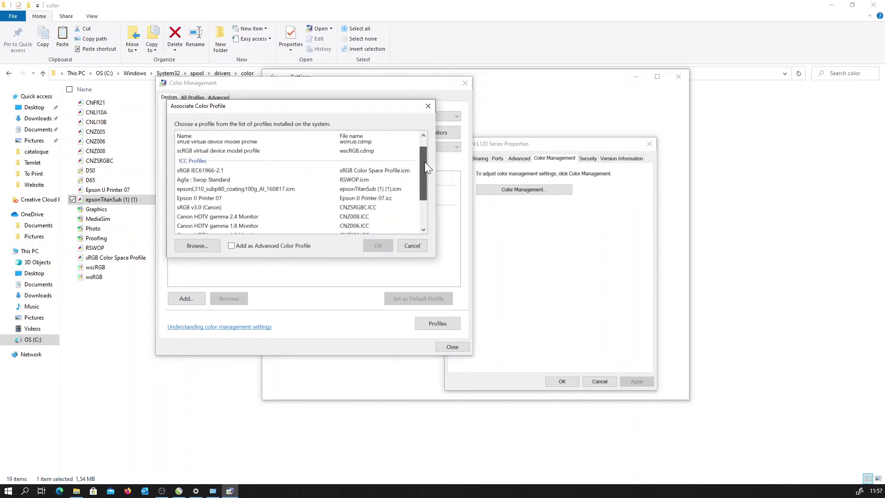
left_click(260, 188)
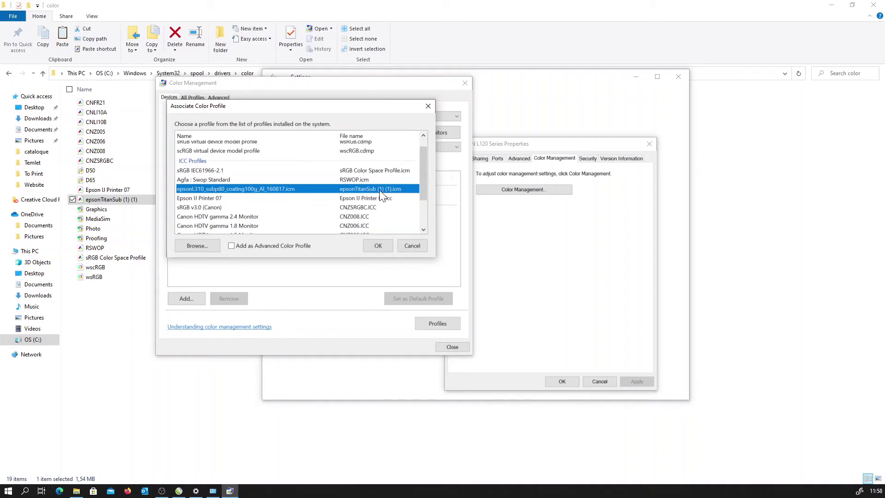
left_click(378, 245)
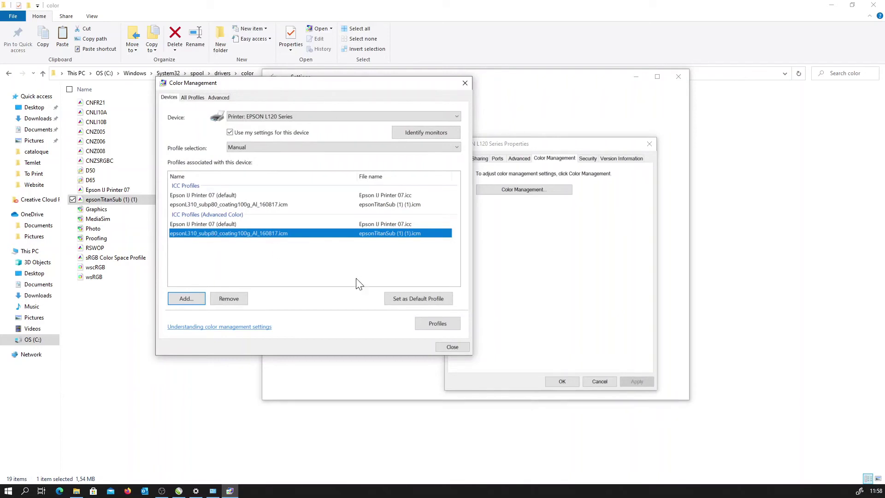
left_click(405, 303)
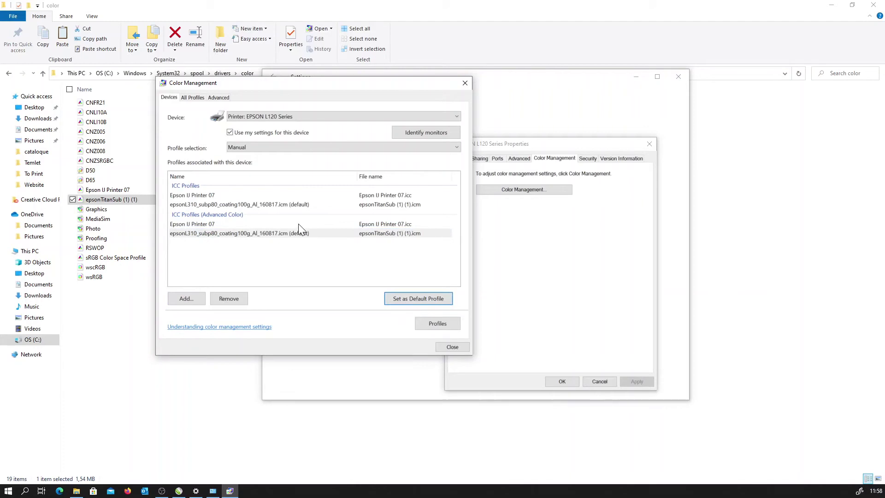
Step: Close Color Management, printer properties and Settings, then minimise the color folder window
left_click(443, 347)
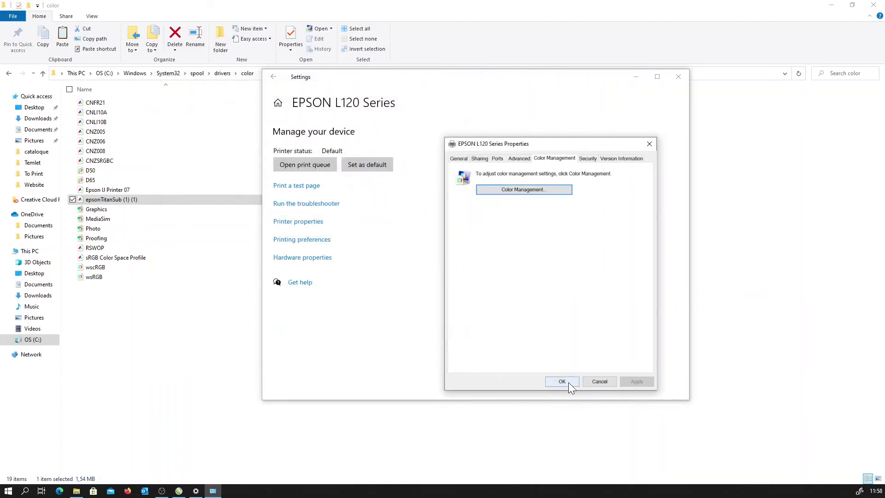
left_click(562, 381)
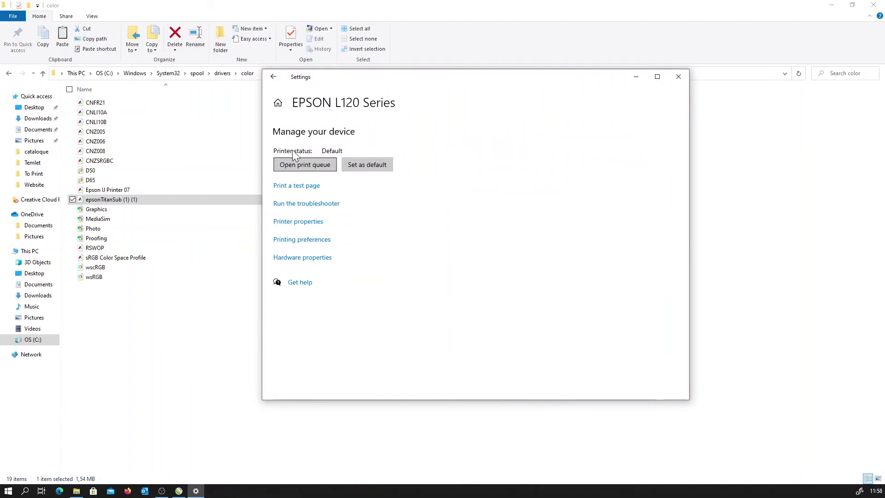
left_click(678, 77)
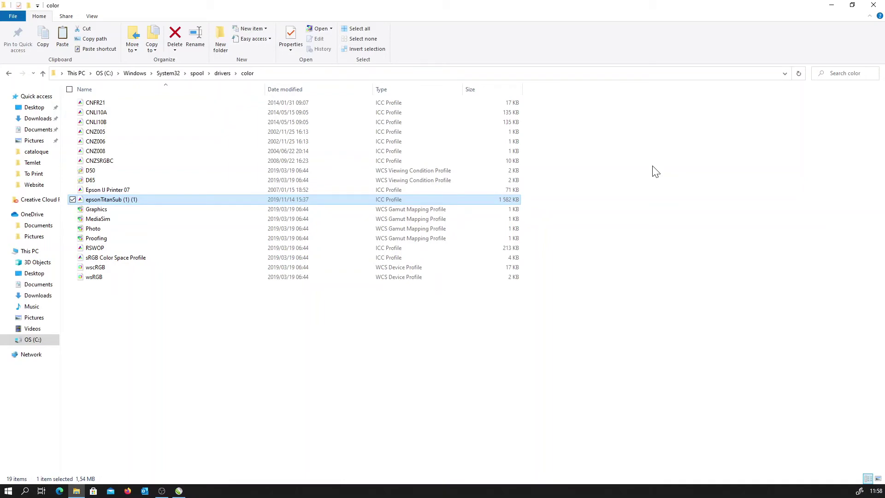
left_click(829, 4)
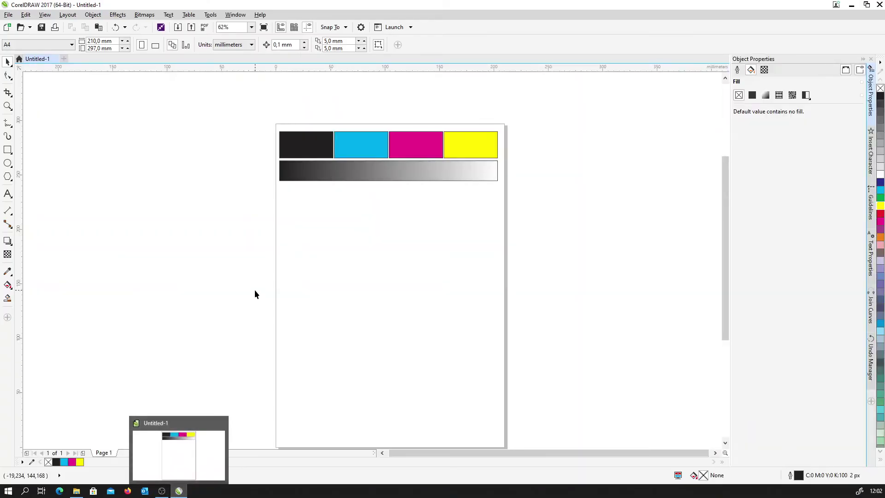
Step: Select then deselect the colour bars, and open the Print dialog for the Untitled-1 page
left_click_drag(596, 231, 233, 98)
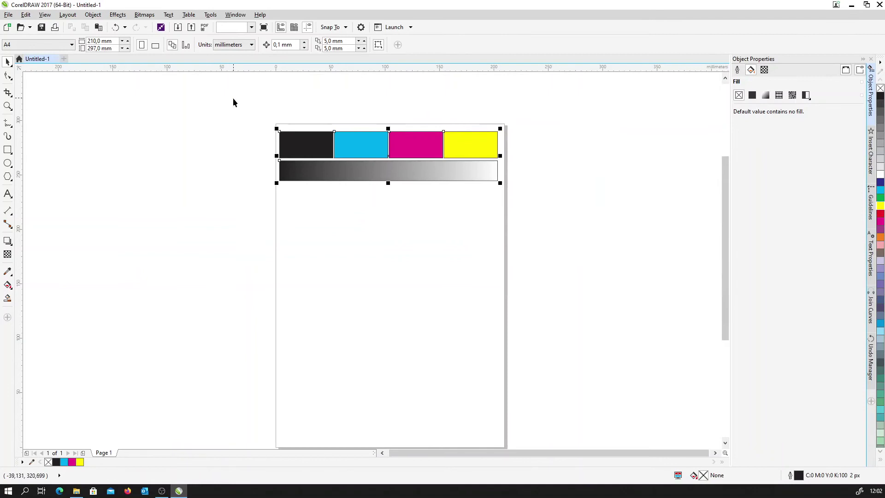
left_click(350, 208)
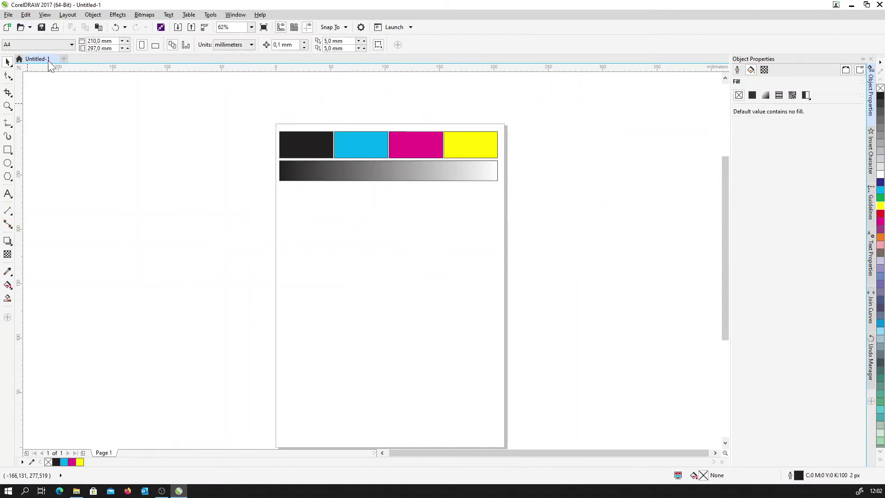
left_click(8, 14)
left_click(12, 214)
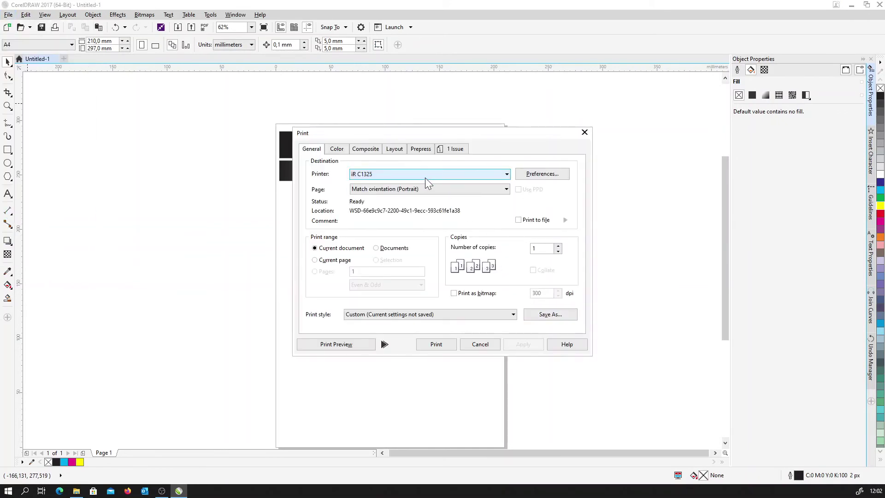
Step: Switch the printer to EPSON L120 Series and view its colour settings
left_click(428, 182)
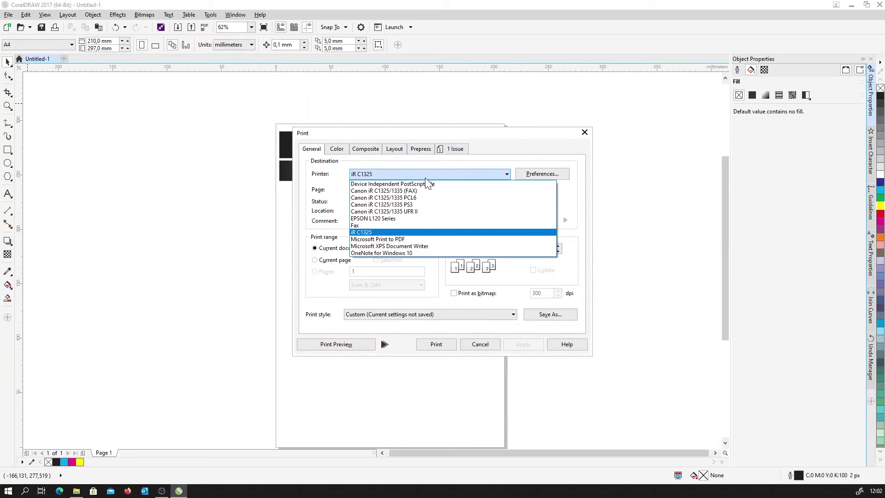
left_click(371, 219)
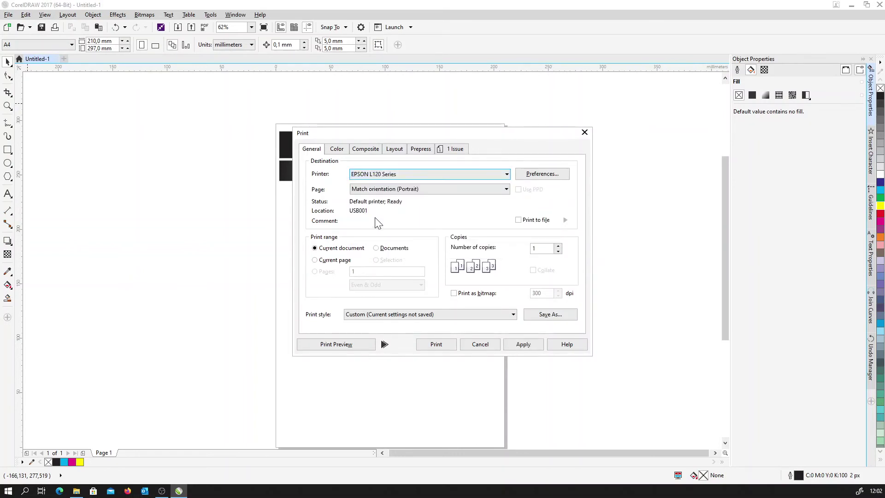
left_click(337, 149)
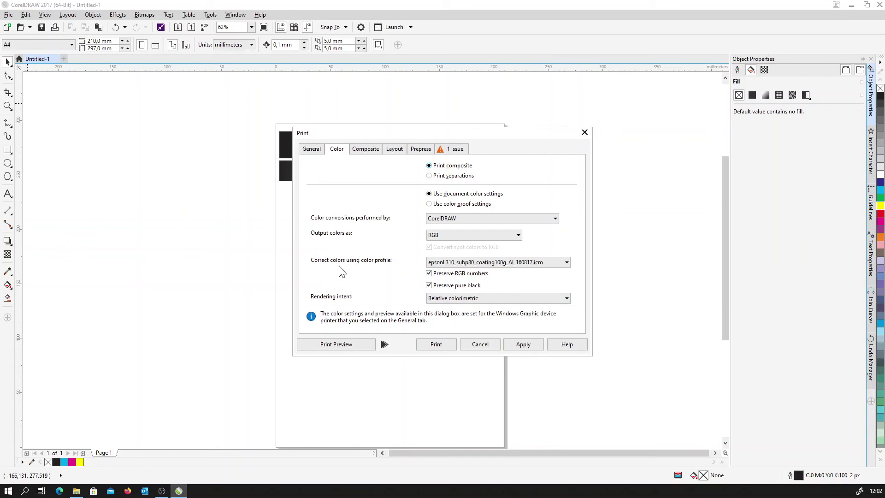
left_click(464, 263)
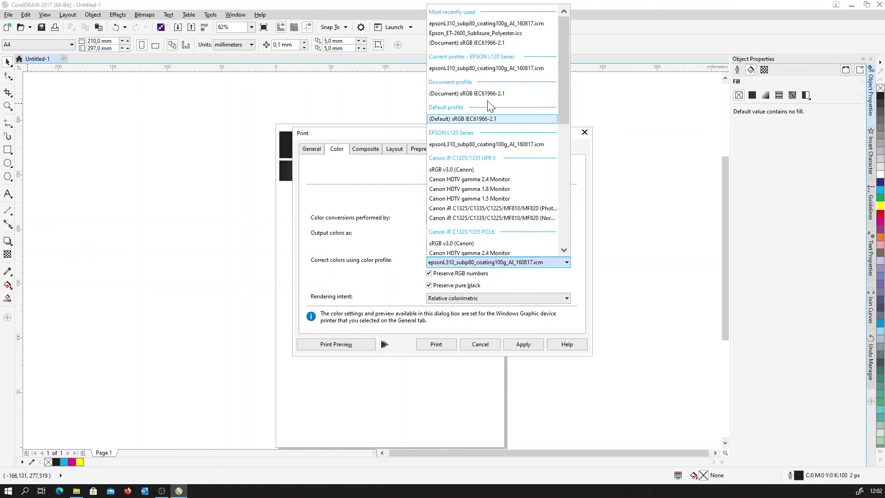
mouse_move(562, 28)
left_mouse_down()
mouse_move(569, 165)
mouse_move(570, 29)
left_mouse_up()
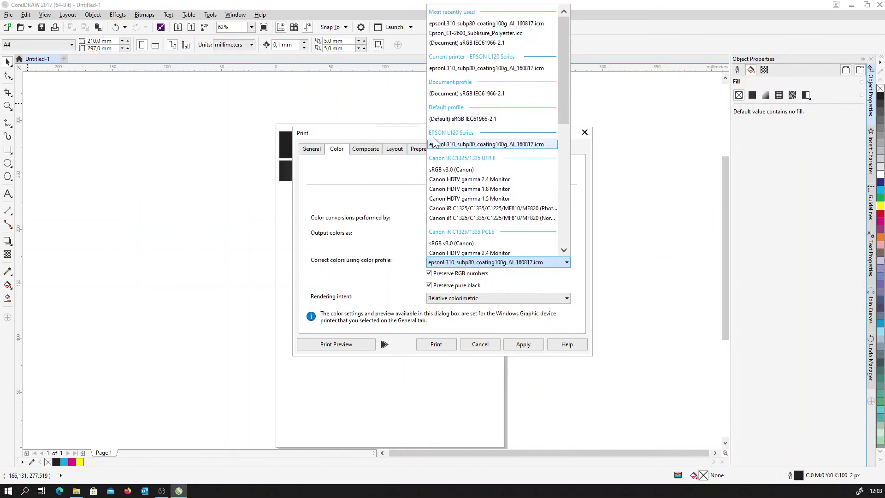
left_click(456, 146)
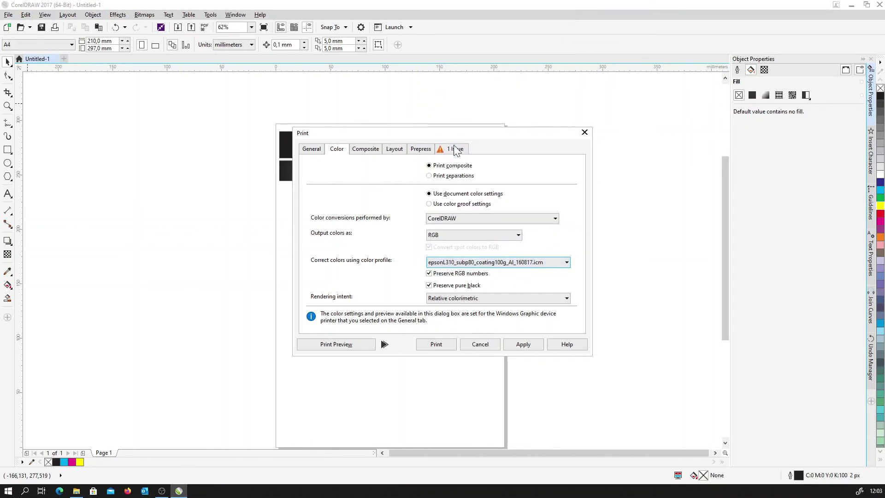